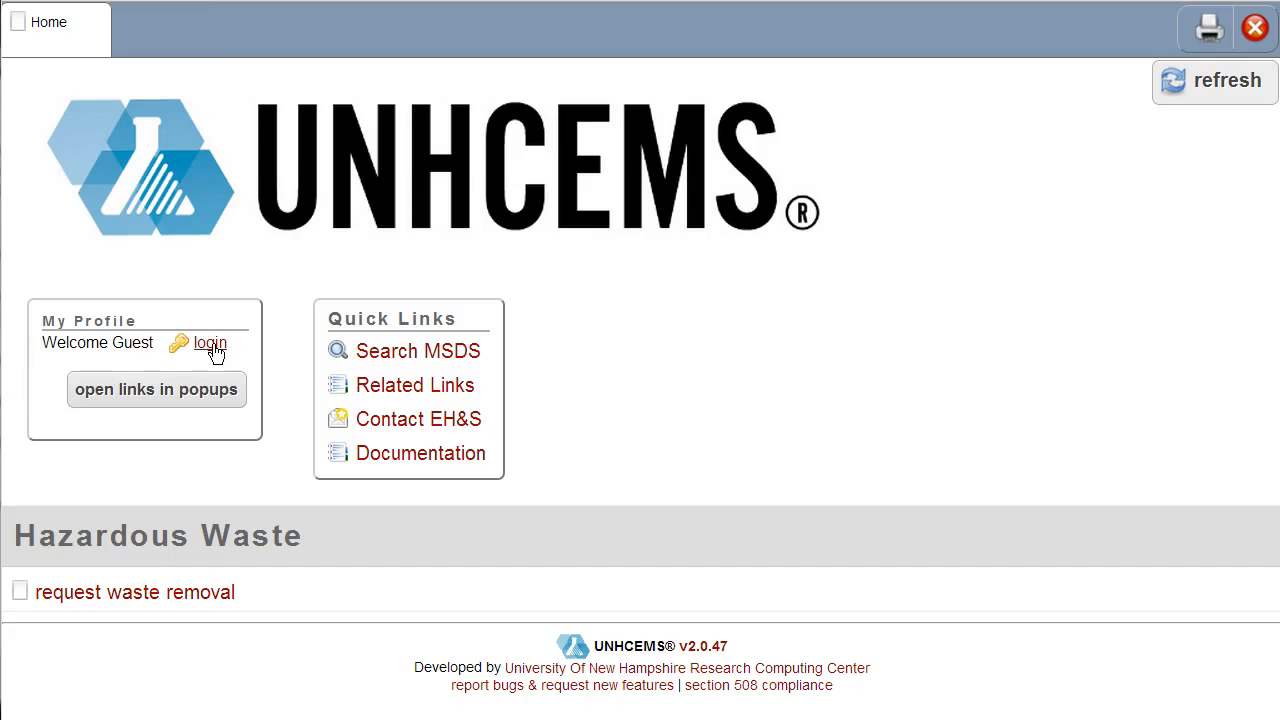
Step: Sign in with the demo account of the typical chemical owner
{"action": "left_click", "coordinate": [214, 348]}
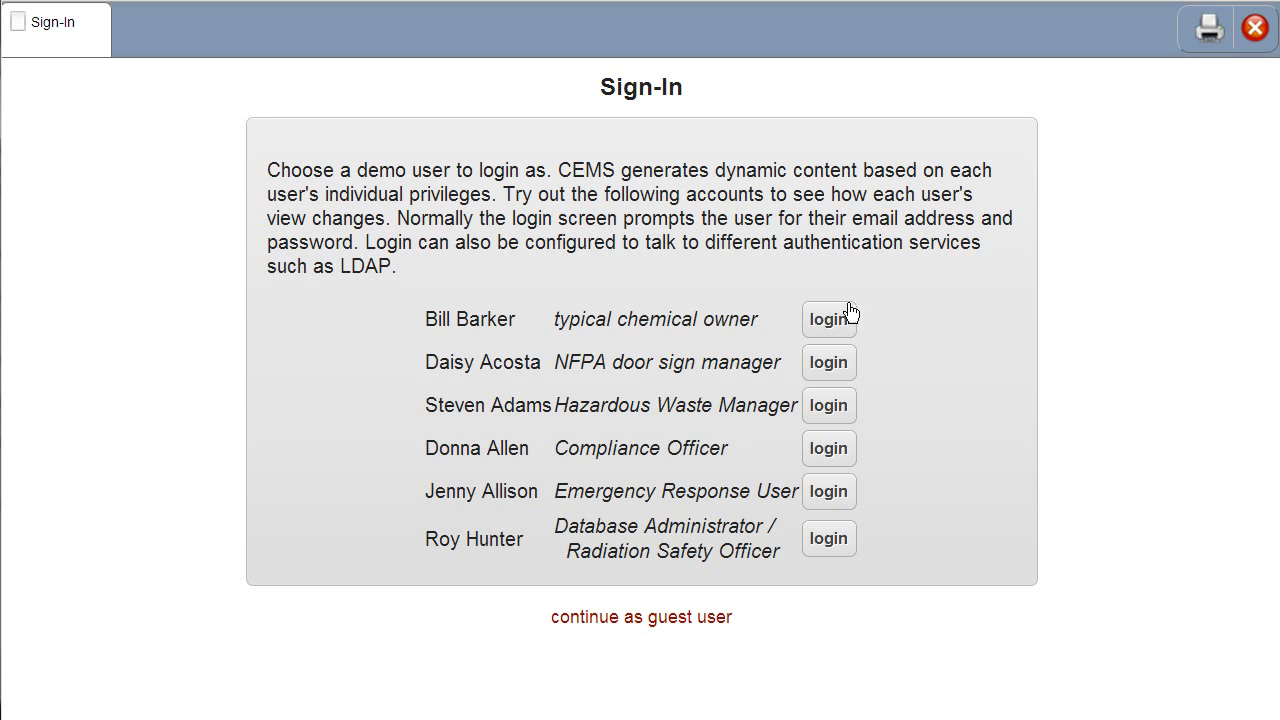
{"action": "left_click", "coordinate": [824, 330]}
{"action": "left_click", "coordinate": [824, 330]}
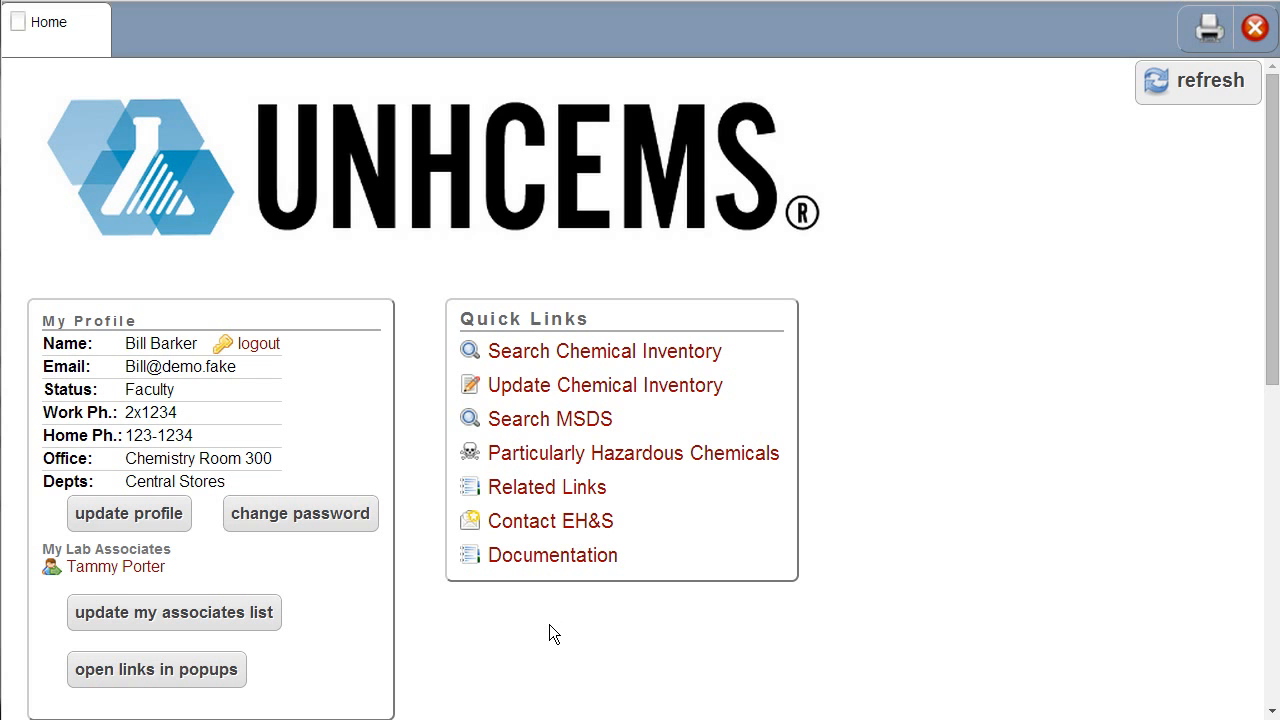
Step: Open the personal chemical inventory for the location Library Storage 116 from the home page
{"action": "scroll", "coordinate": [549, 624], "scroll_direction": "down", "scroll_amount": 5}
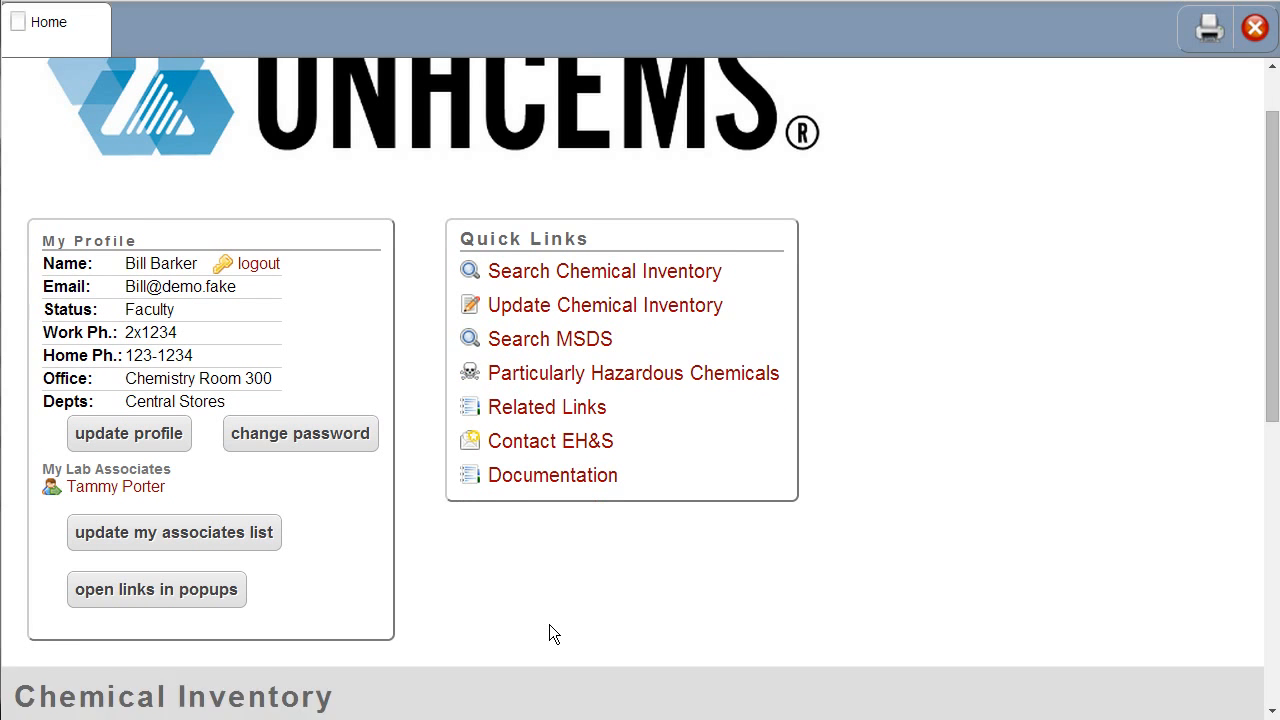
{"action": "scroll", "coordinate": [549, 624], "scroll_direction": "down", "scroll_amount": 5}
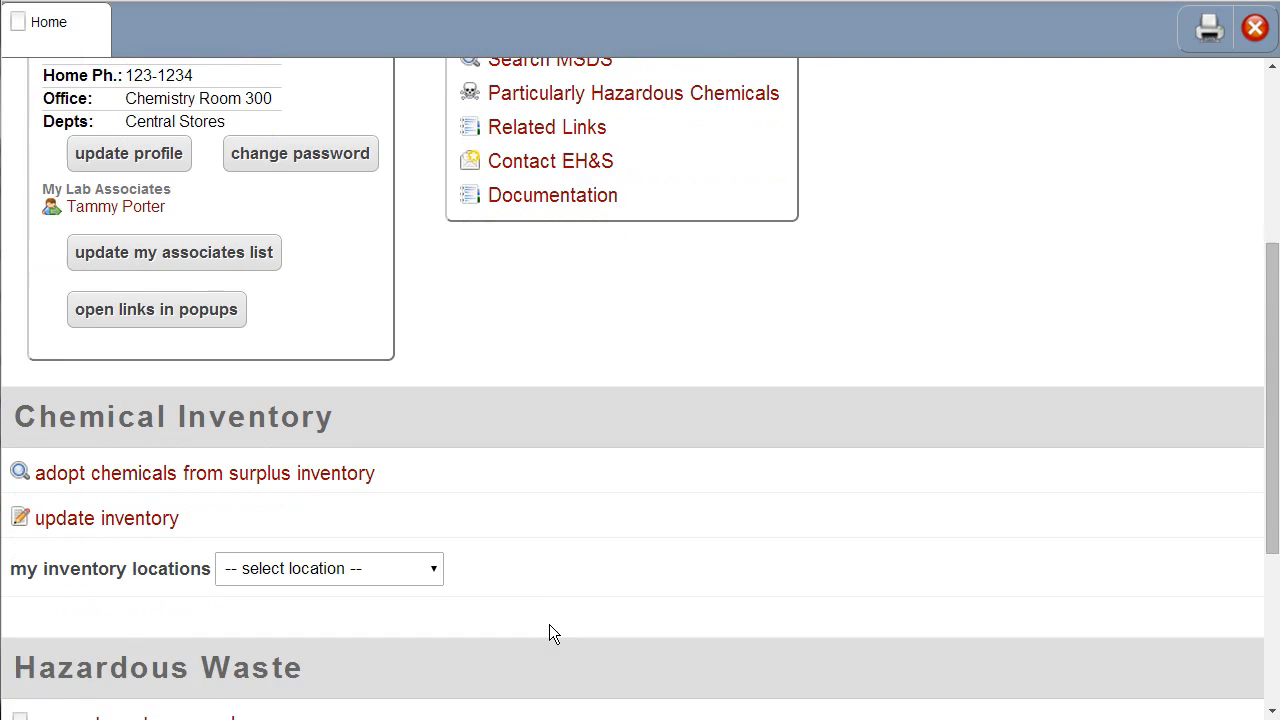
{"action": "scroll", "coordinate": [549, 624], "scroll_direction": "down", "scroll_amount": 2}
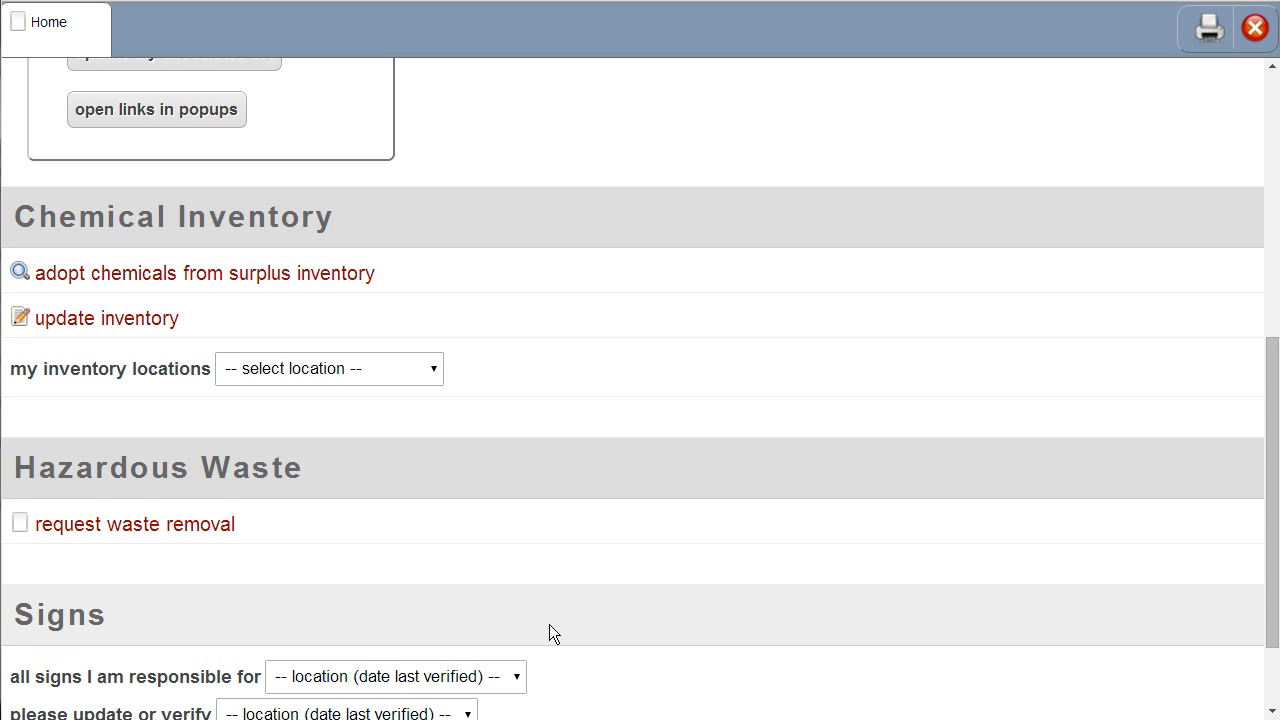
{"action": "scroll", "coordinate": [549, 624], "scroll_direction": "down", "scroll_amount": 2}
{"action": "scroll", "coordinate": [549, 634], "scroll_direction": "down", "scroll_amount": 1}
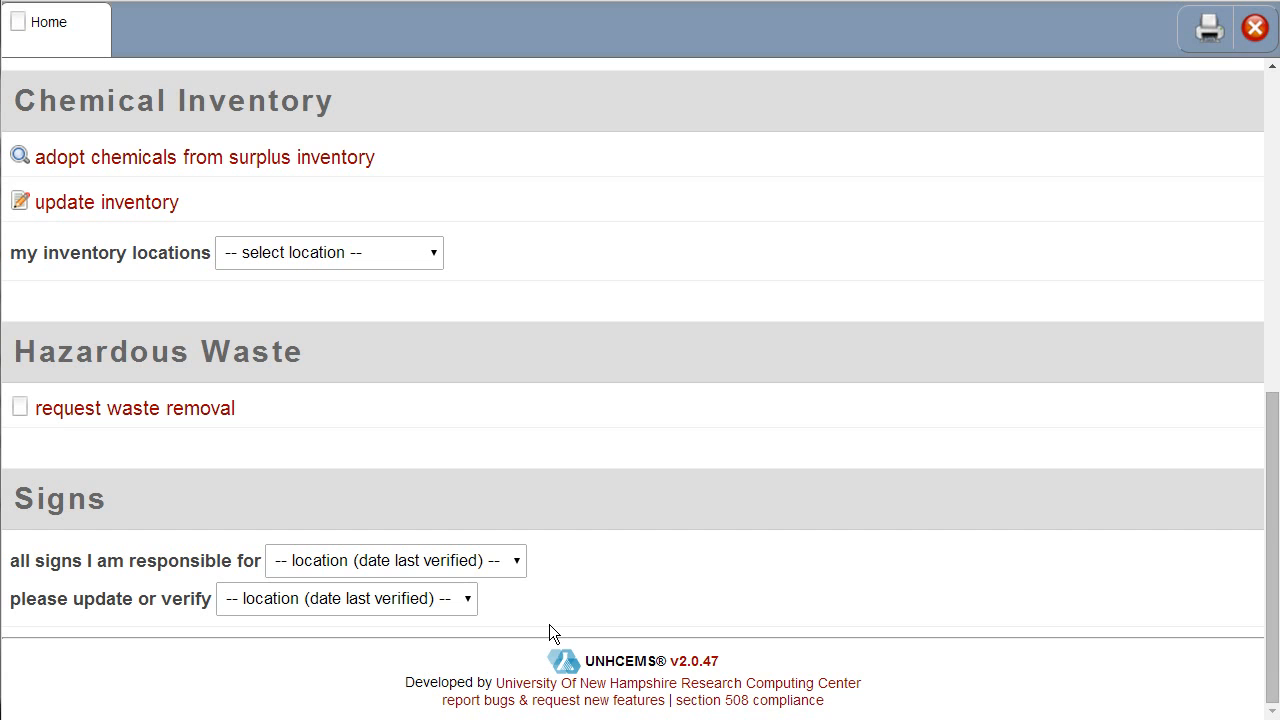
{"action": "left_click", "coordinate": [411, 253]}
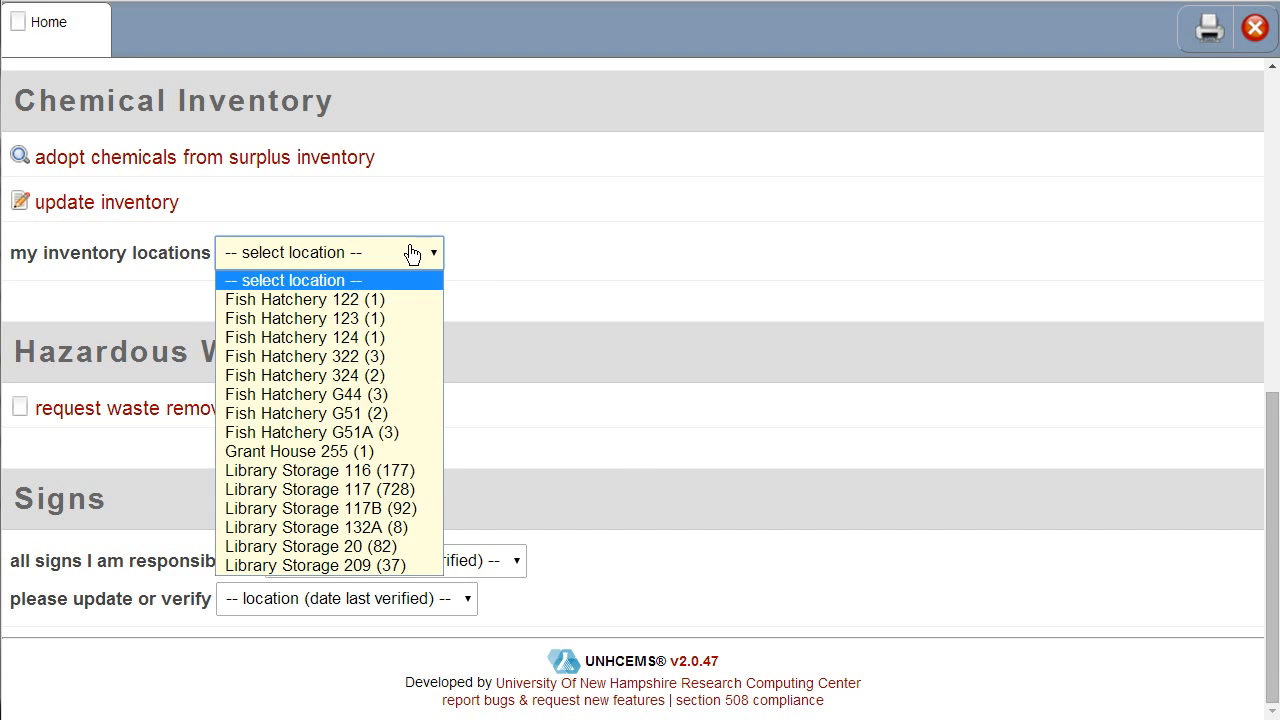
{"action": "left_click", "coordinate": [378, 469]}
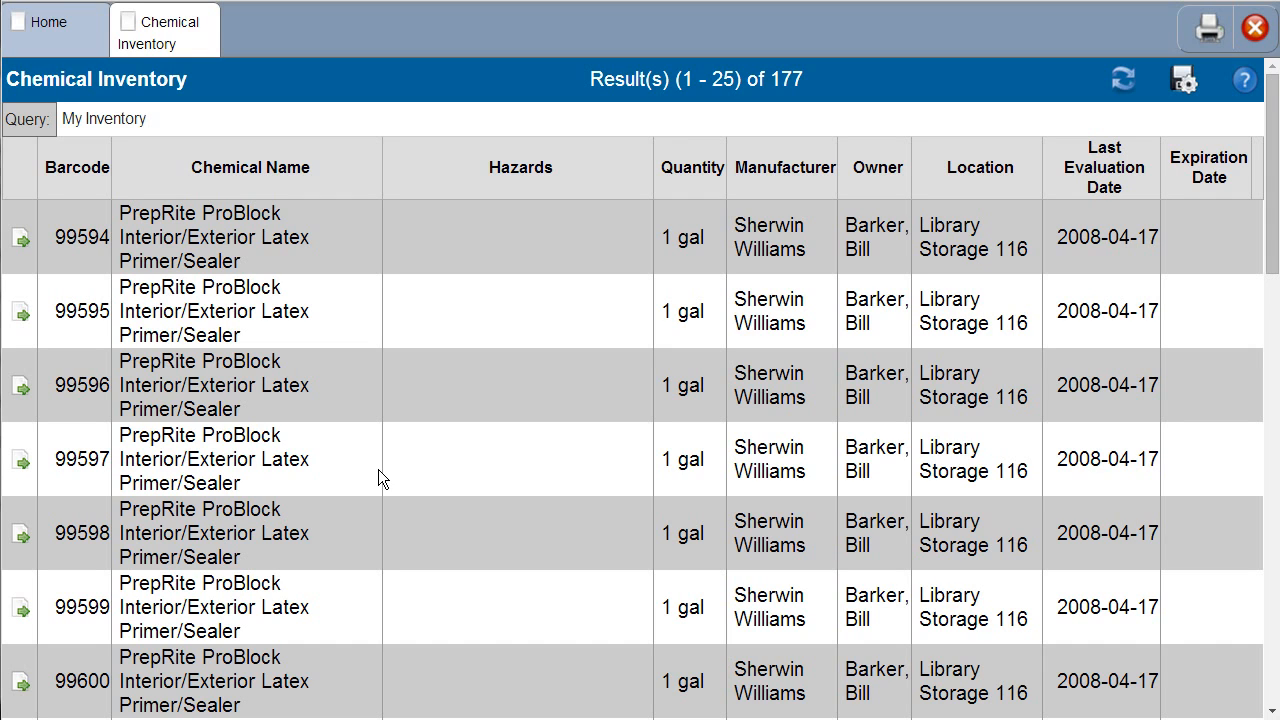
Step: Open the container with barcode 99594, view its safety data sheet, and close the sheet
{"action": "left_click", "coordinate": [22, 239]}
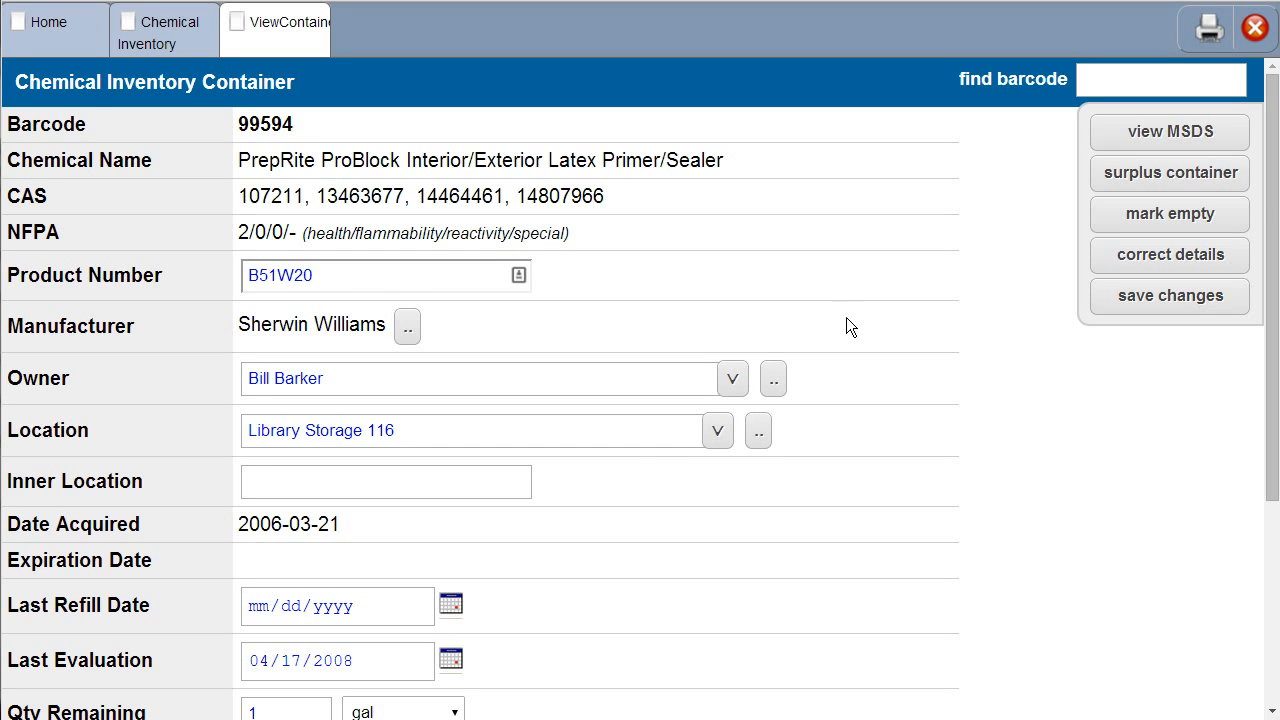
{"action": "left_click", "coordinate": [1128, 140]}
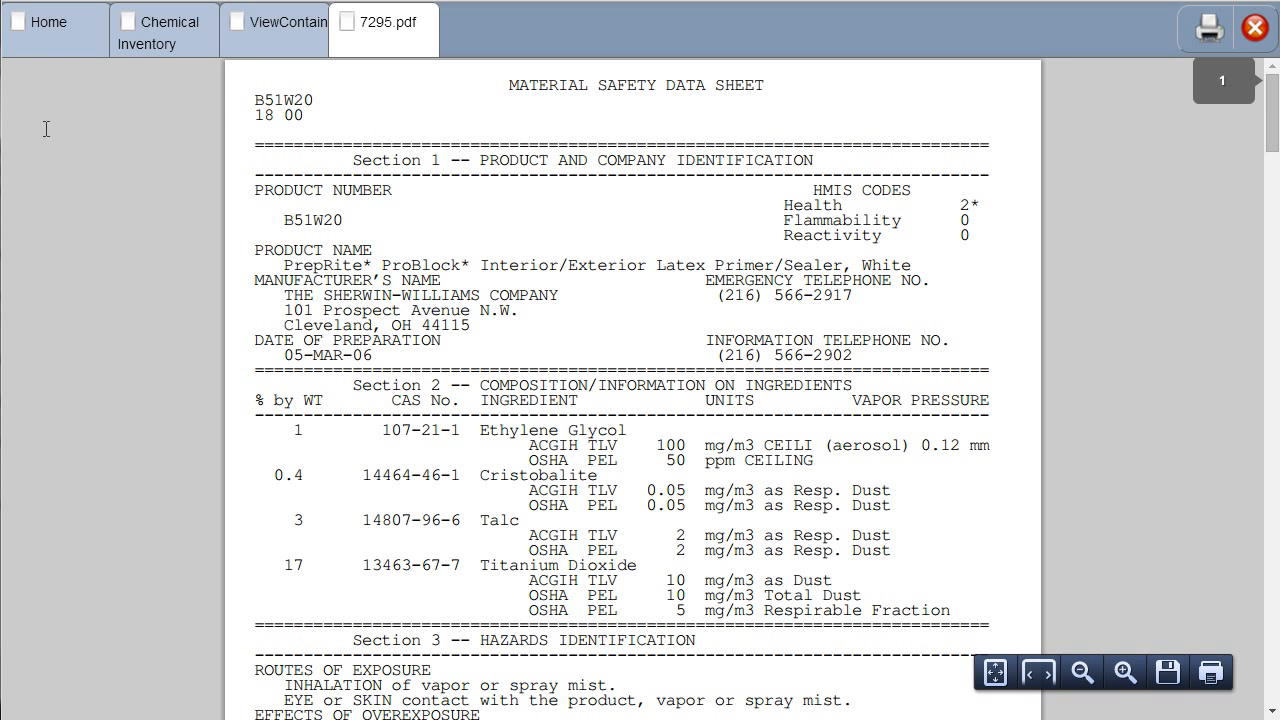
{"action": "left_click", "coordinate": [427, 22]}
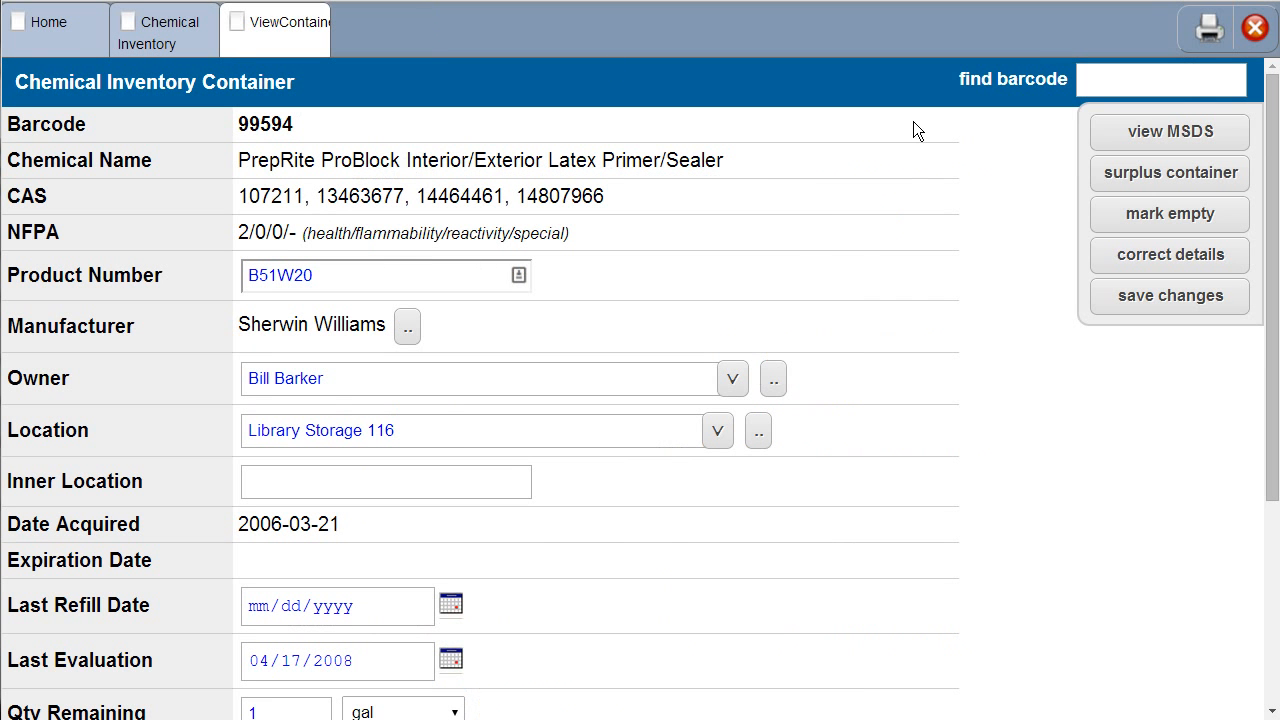
Step: Offer container 99594 as surplus and remove it from the surplus list again
{"action": "left_click", "coordinate": [1124, 184]}
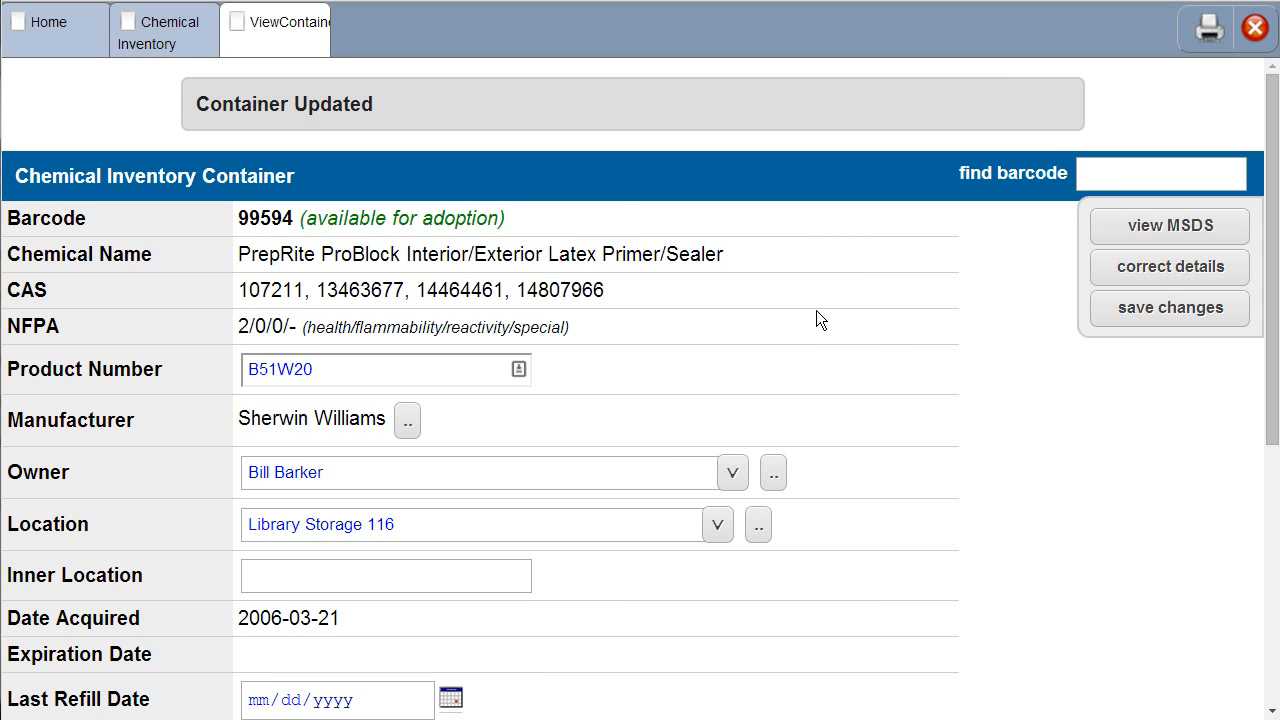
{"action": "scroll", "coordinate": [816, 310], "scroll_direction": "down", "scroll_amount": 3}
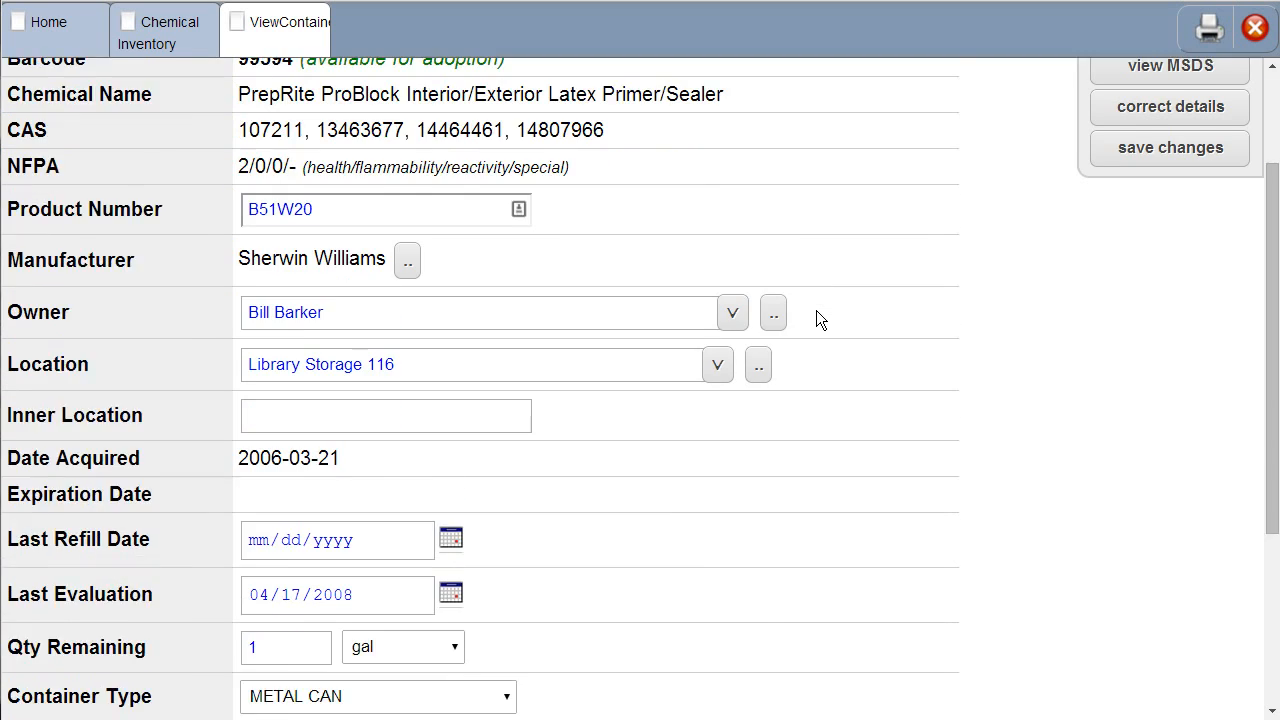
{"action": "scroll", "coordinate": [816, 311], "scroll_direction": "down", "scroll_amount": 5}
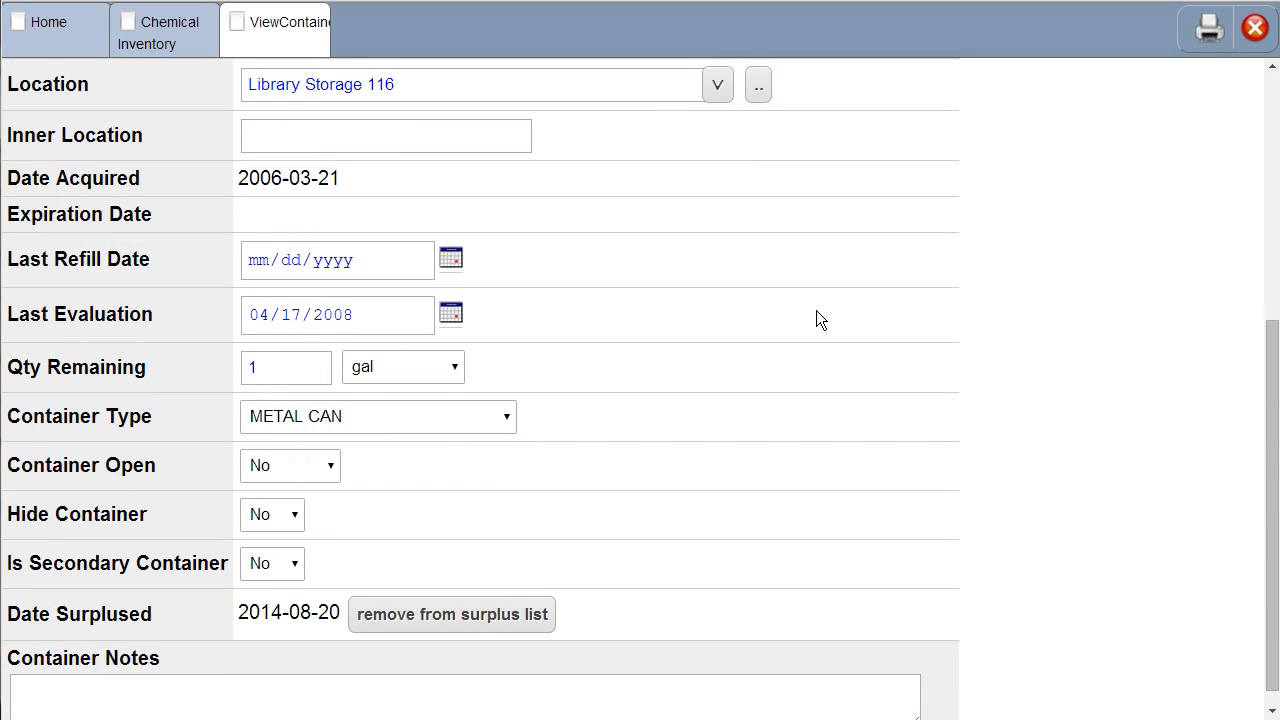
{"action": "left_click", "coordinate": [514, 622]}
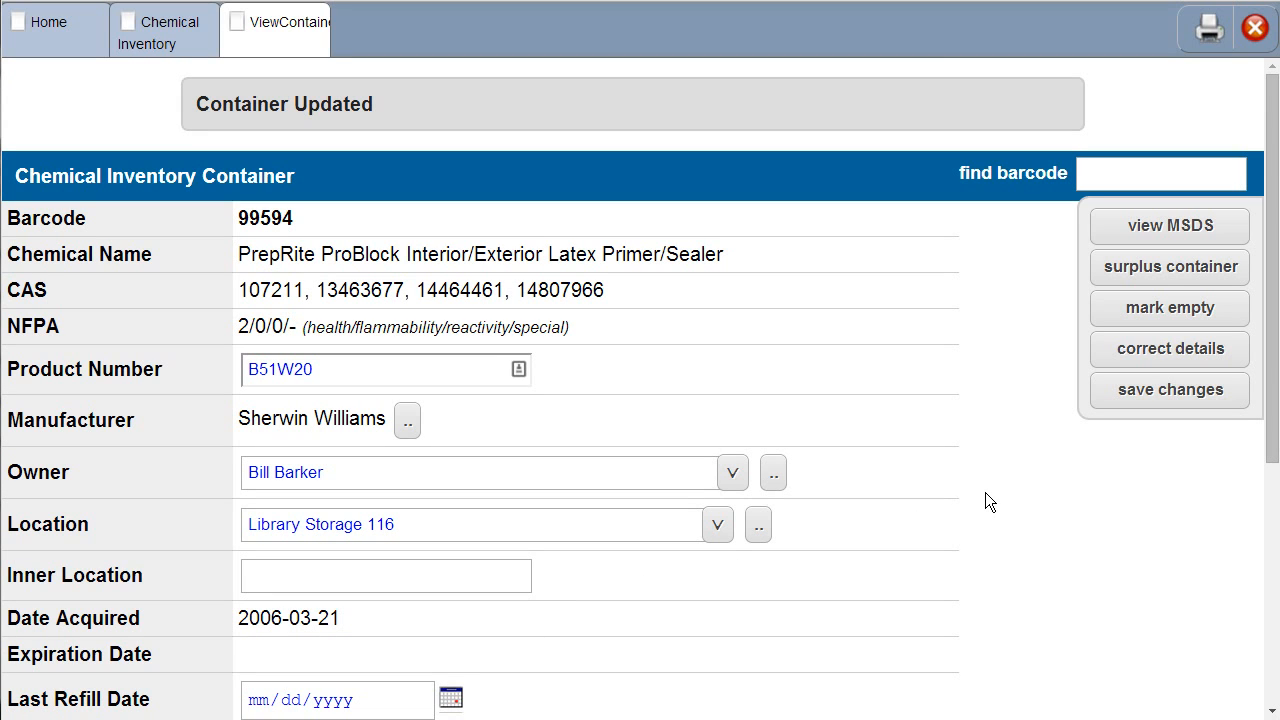
Step: Mark container 99594 as empty and view its details correction request without sending it, returning to the home page
{"action": "left_click", "coordinate": [1176, 317]}
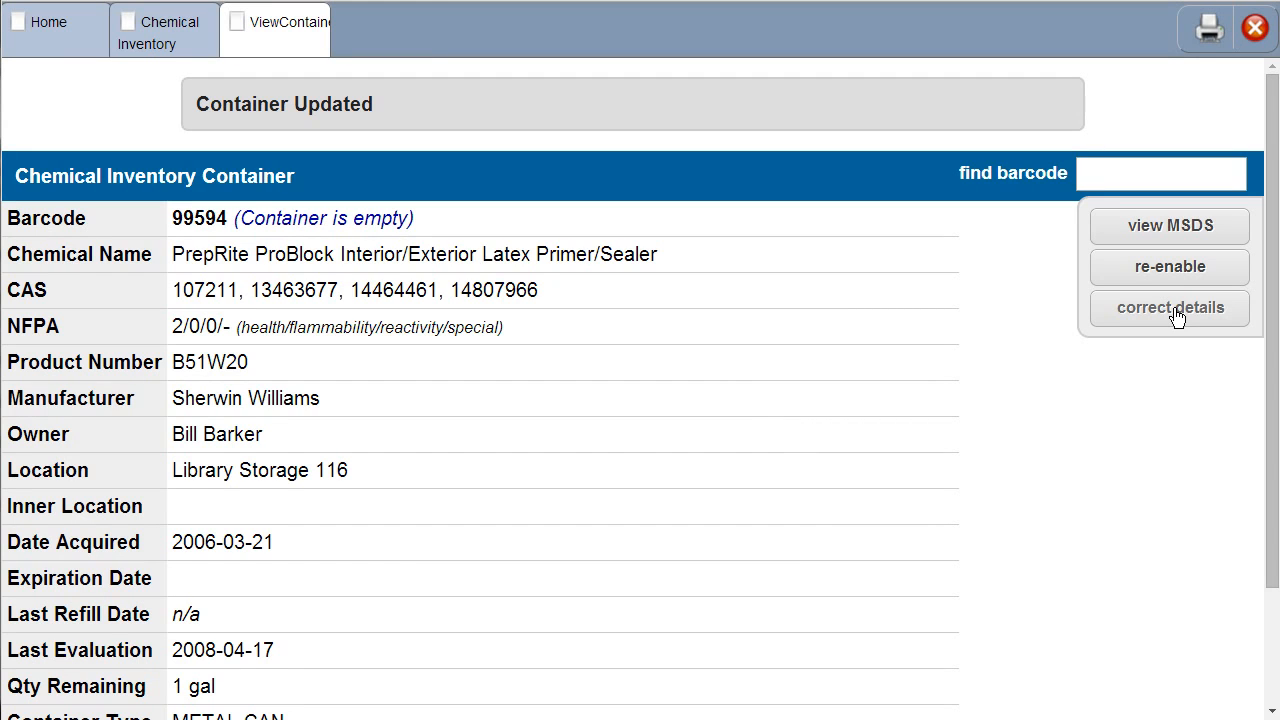
{"action": "left_click", "coordinate": [1177, 314]}
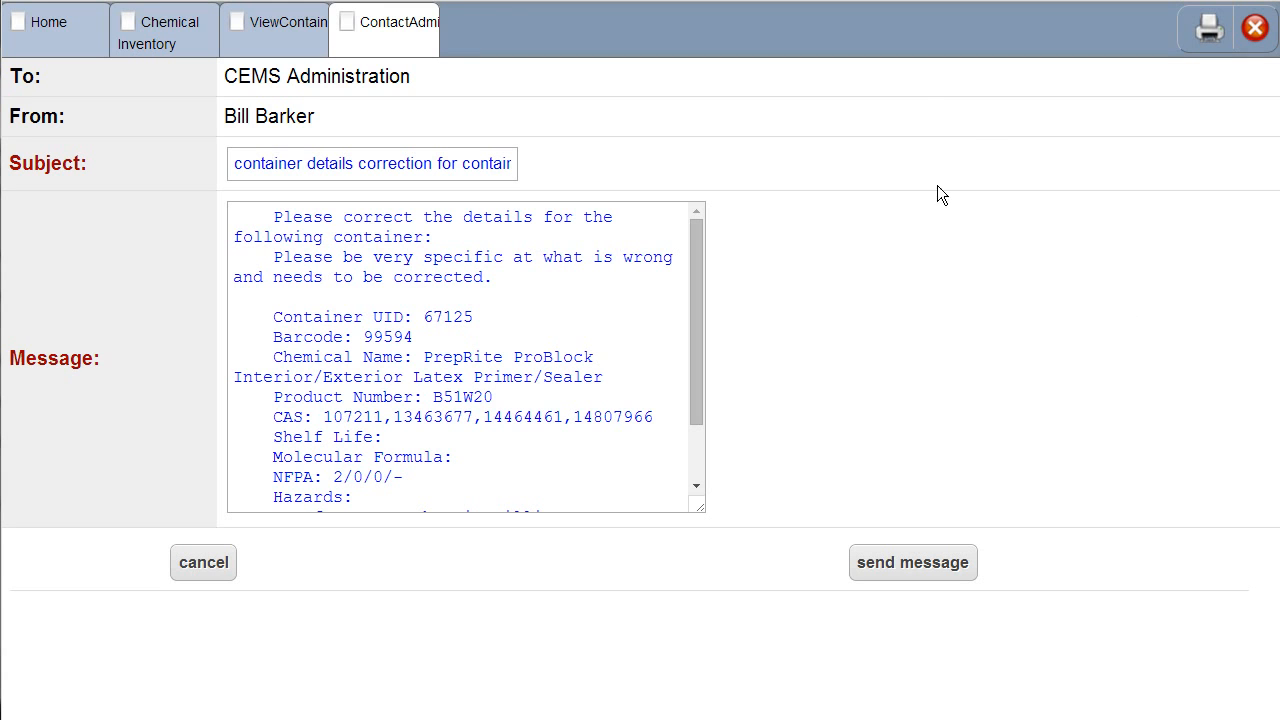
{"action": "left_click", "coordinate": [430, 22]}
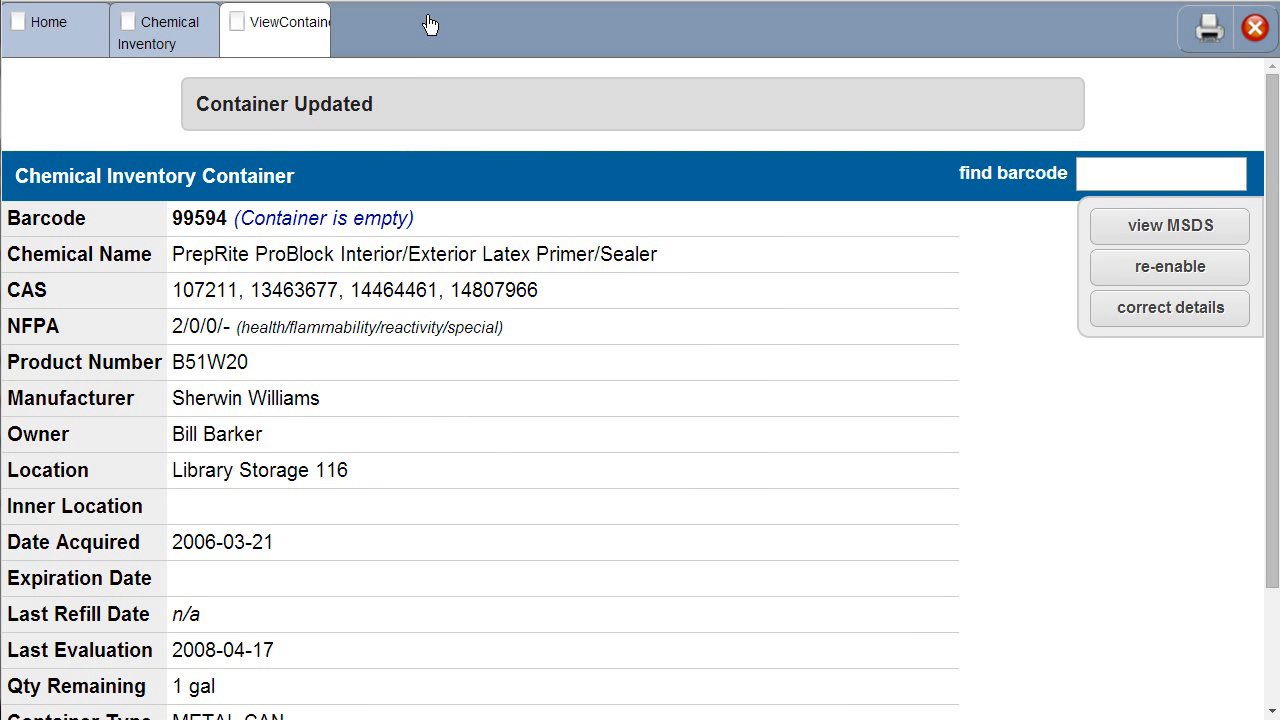
{"action": "left_click", "coordinate": [317, 17]}
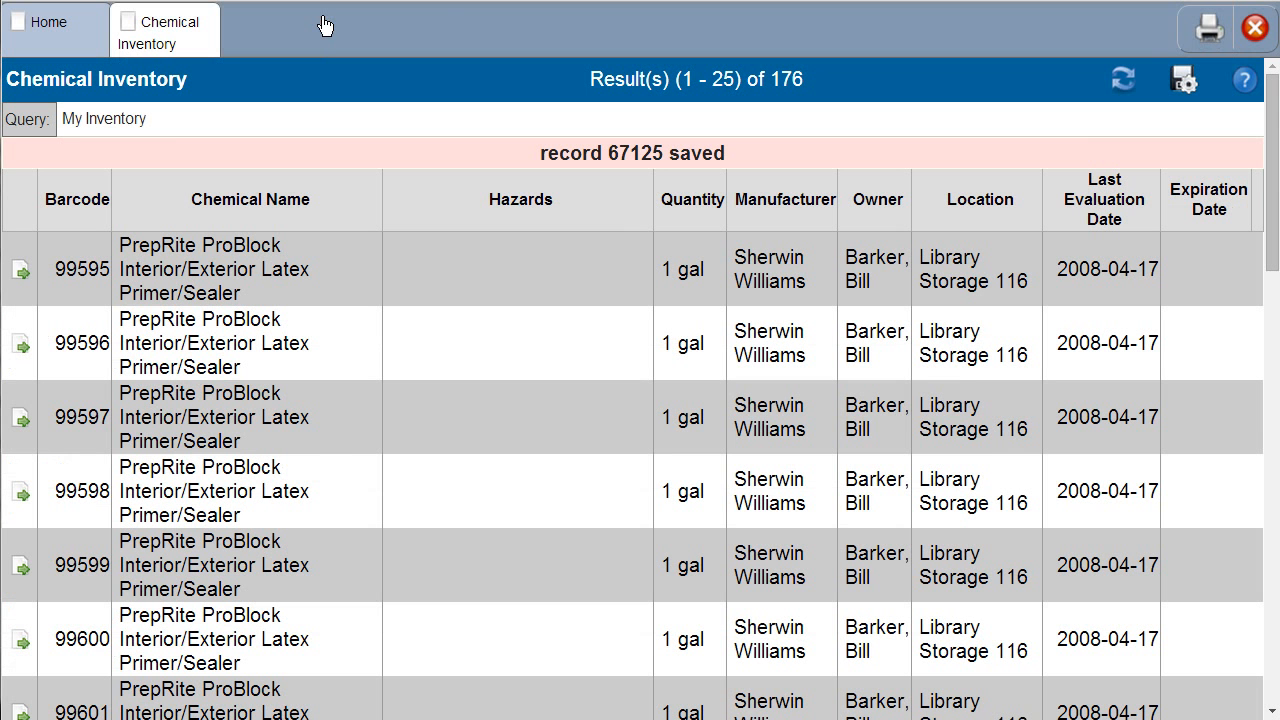
{"action": "left_click", "coordinate": [209, 15]}
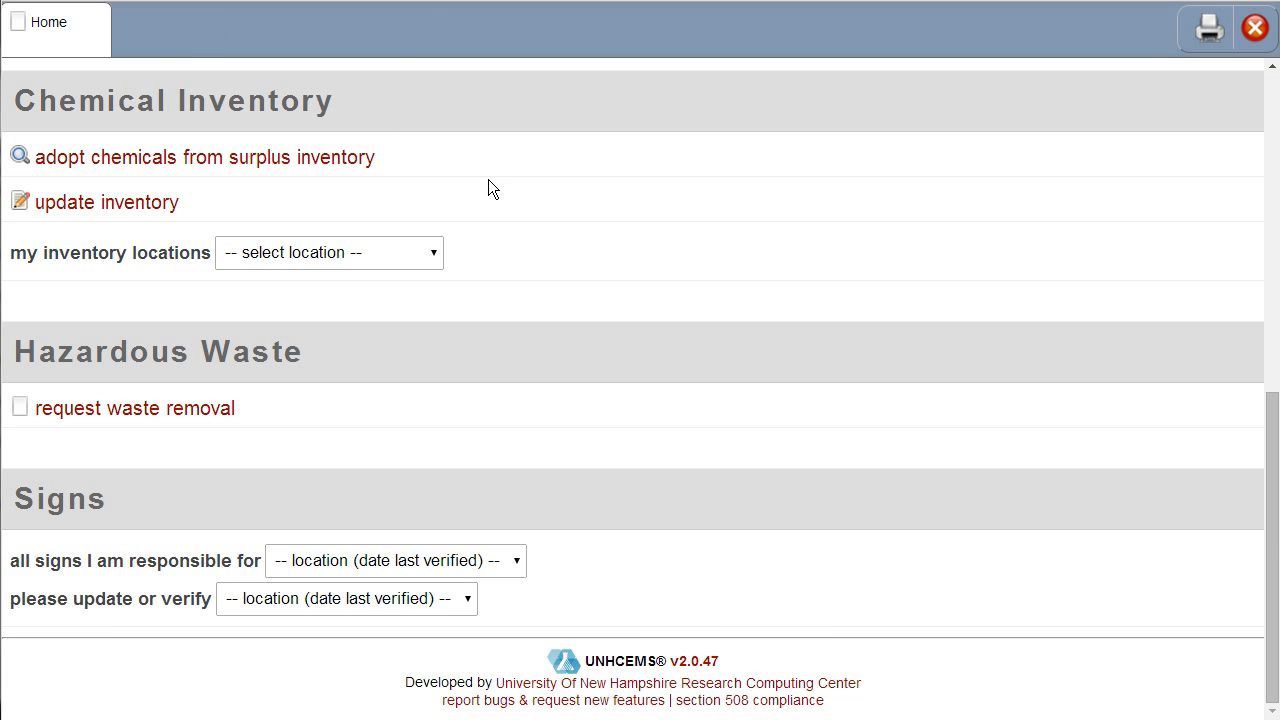
Step: Search the chemical inventory for containers with the chemical name "acetone"
{"action": "scroll", "coordinate": [488, 189], "scroll_direction": "up", "scroll_amount": 5}
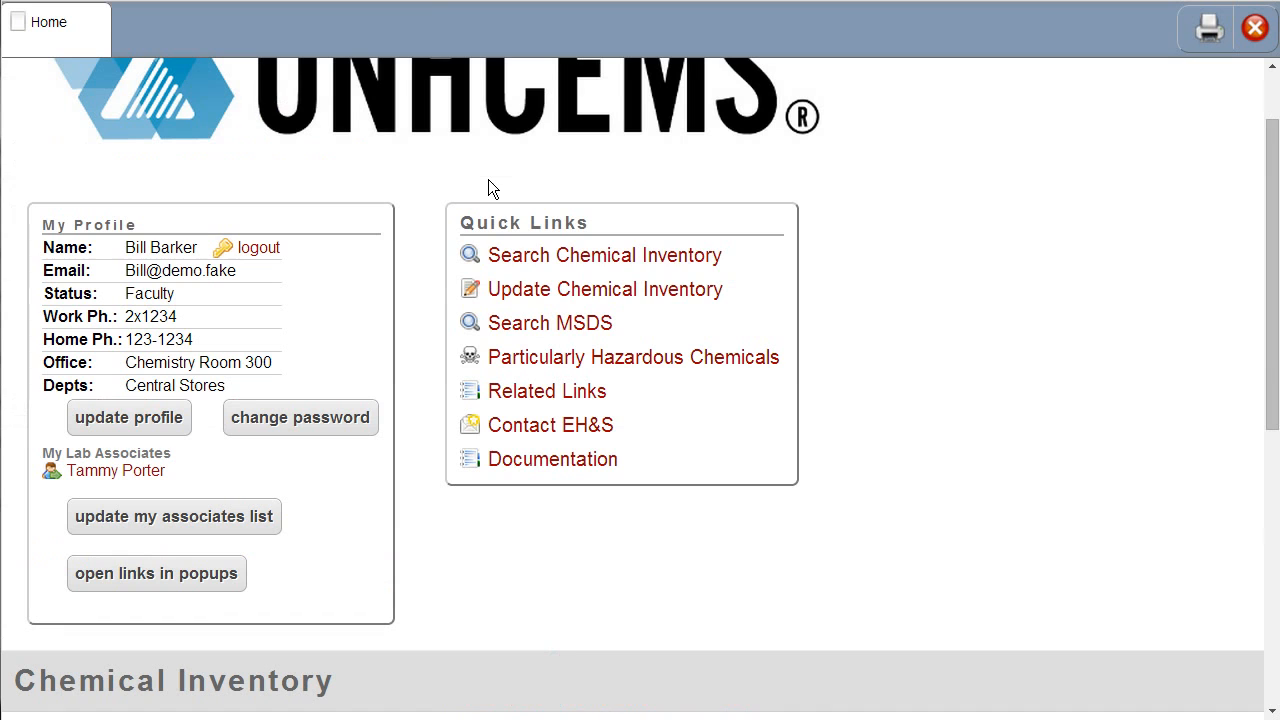
{"action": "left_click", "coordinate": [567, 254]}
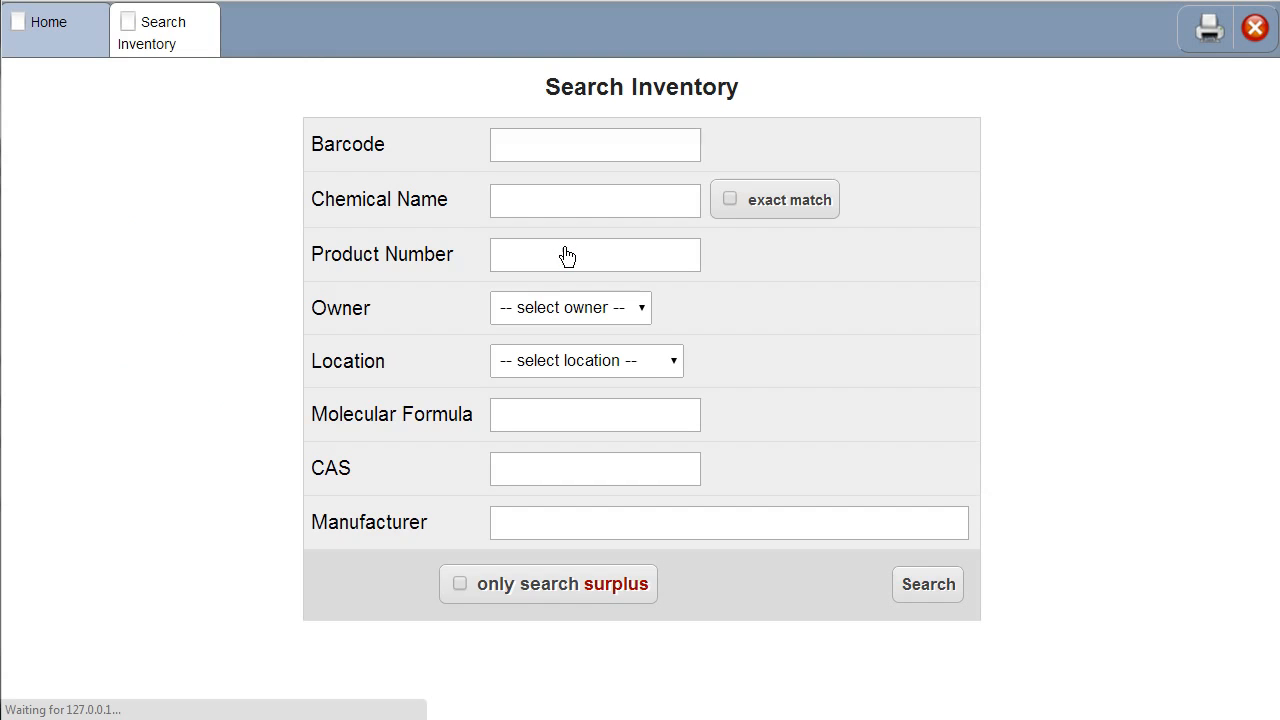
{"action": "left_click", "coordinate": [527, 205]}
{"action": "type", "text": "aceton"}
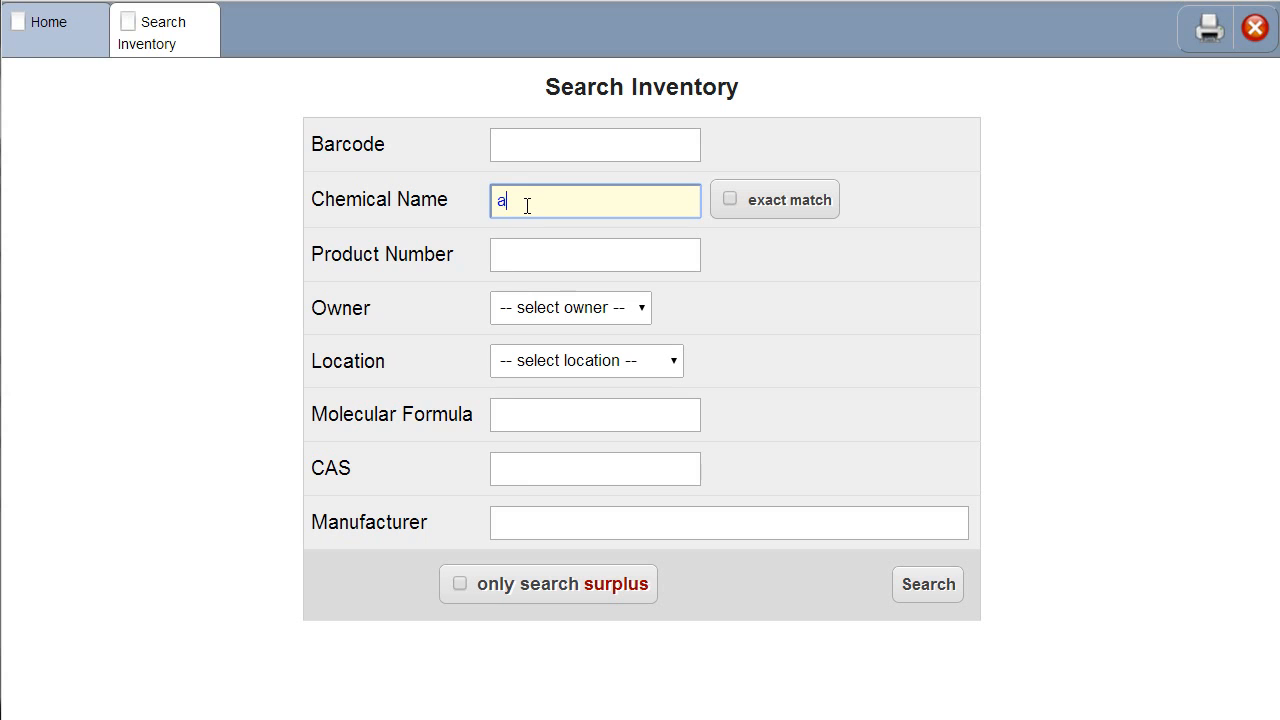
{"action": "type", "text": "e"}
{"action": "left_click", "coordinate": [930, 587]}
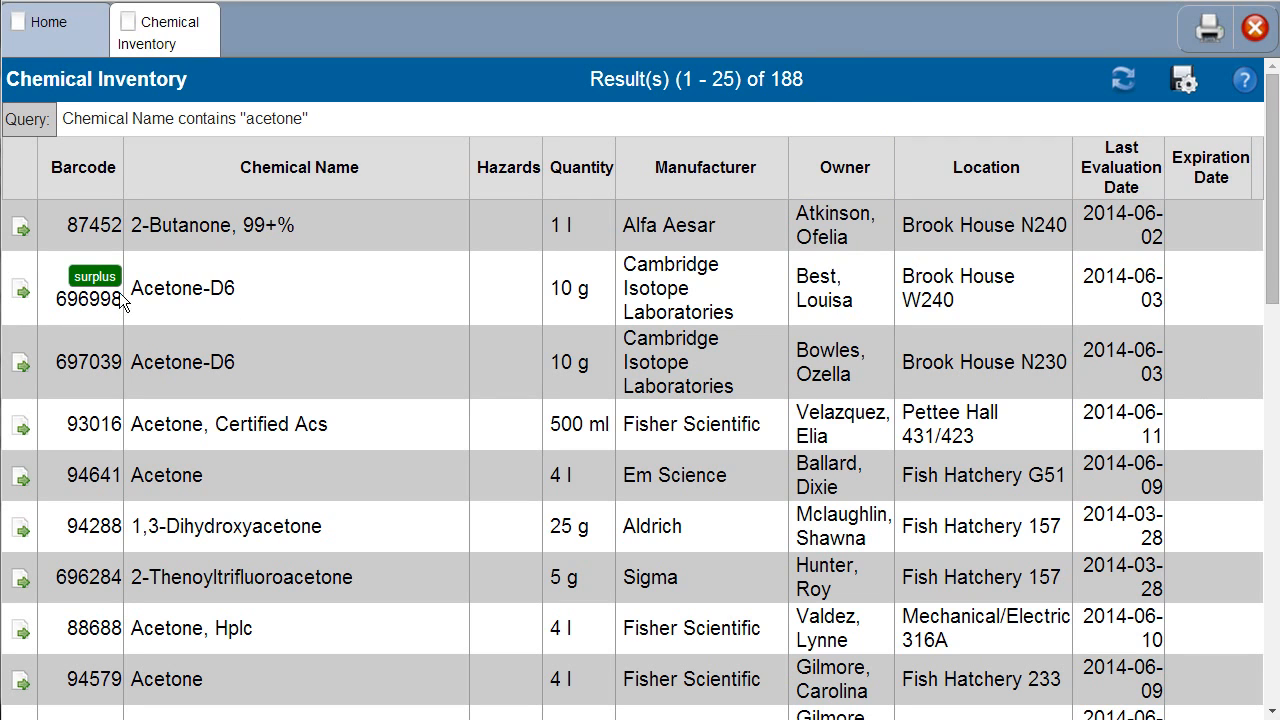
Step: Open the surplus Acetone-D6 container with barcode 696998 and start adopting it
{"action": "left_click", "coordinate": [22, 292]}
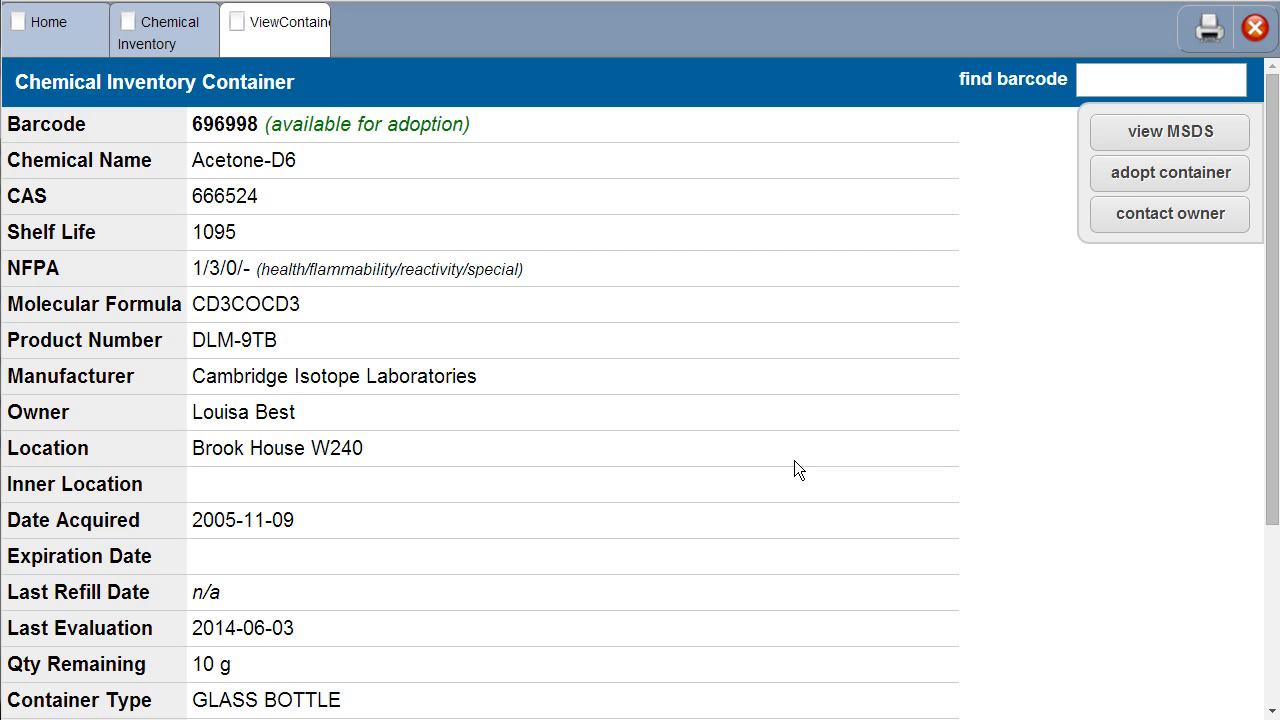
{"action": "left_click", "coordinate": [1120, 178]}
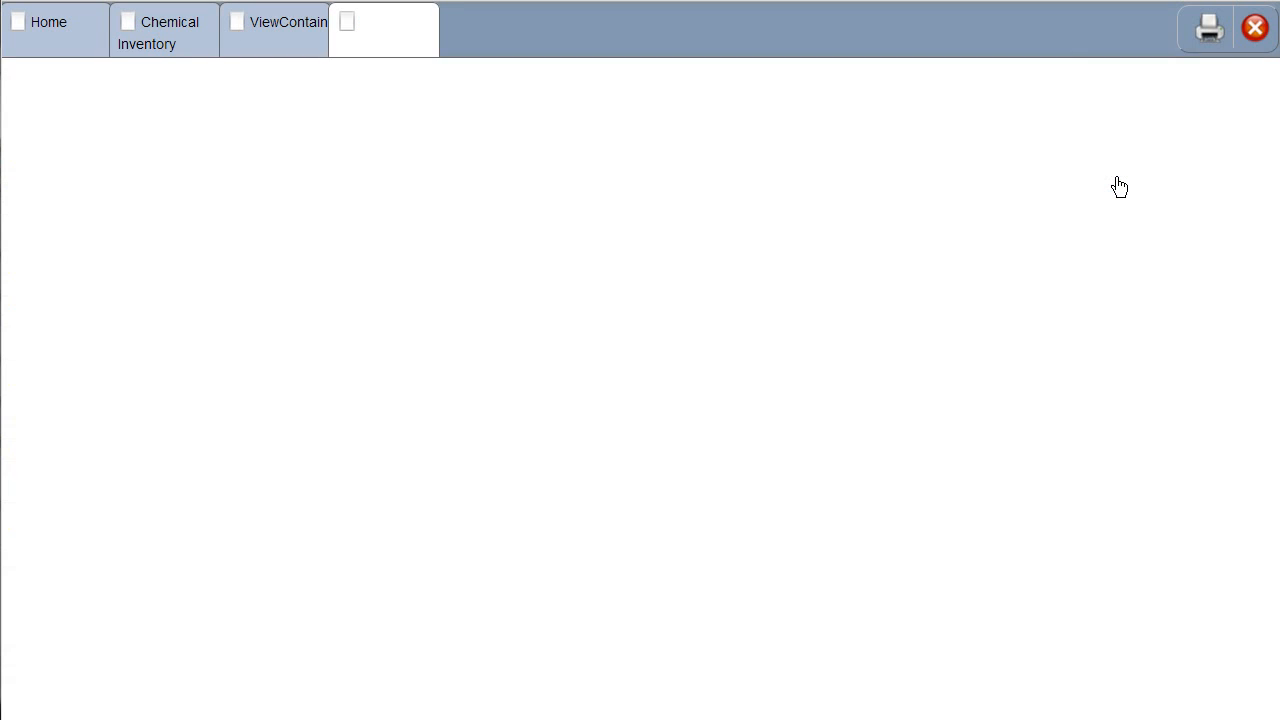